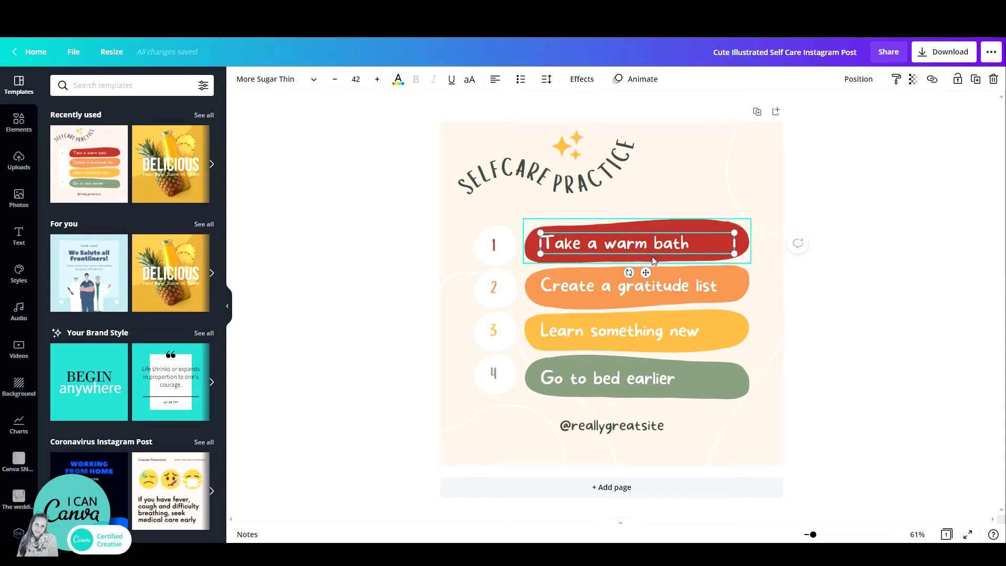
Set all of the 'Take a warm bath' text to the Gagalin font.
key(ctrl+a)
click(275, 81)
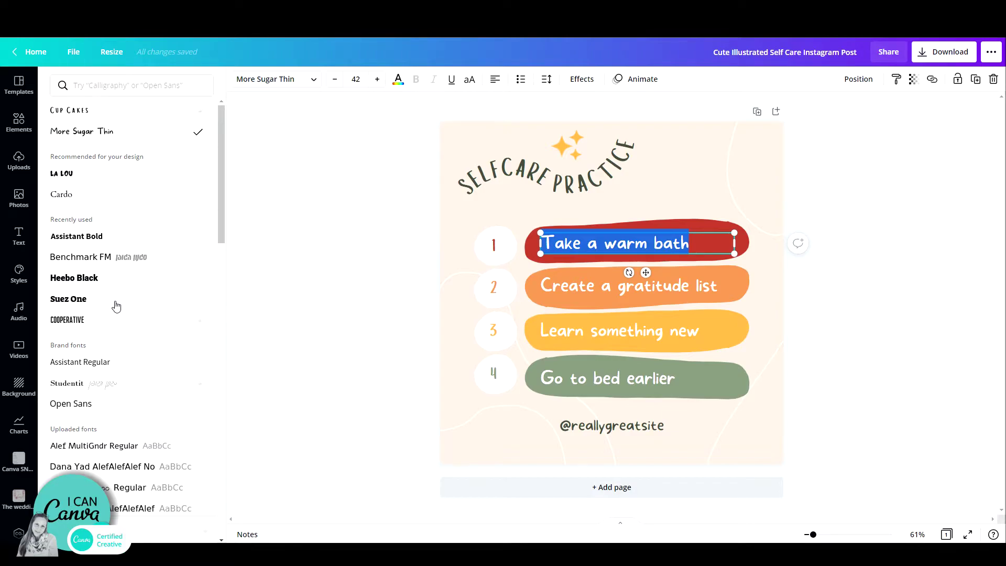
scroll(121, 485, down, 3)
scroll(122, 485, down, 3)
click(99, 394)
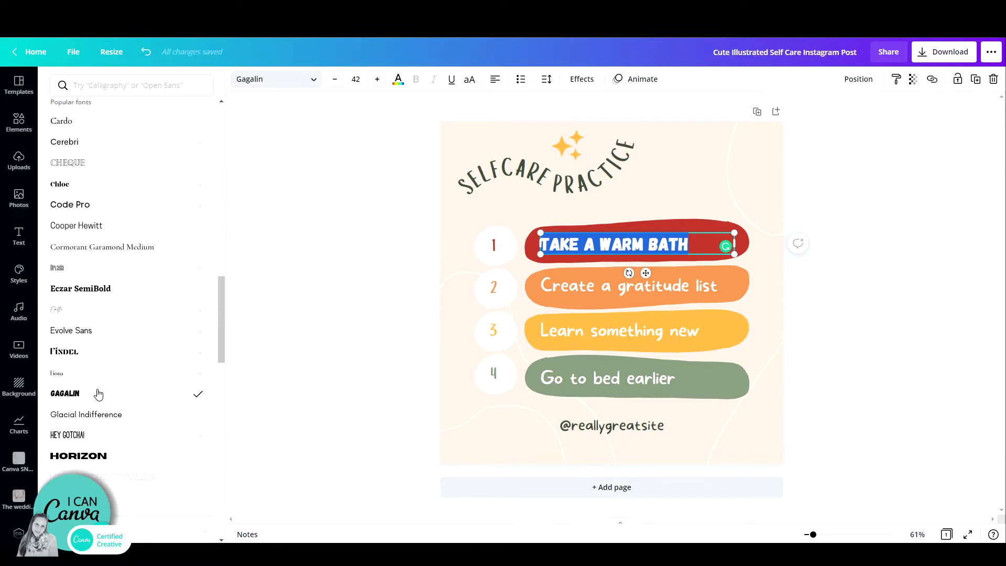
key(Escape)
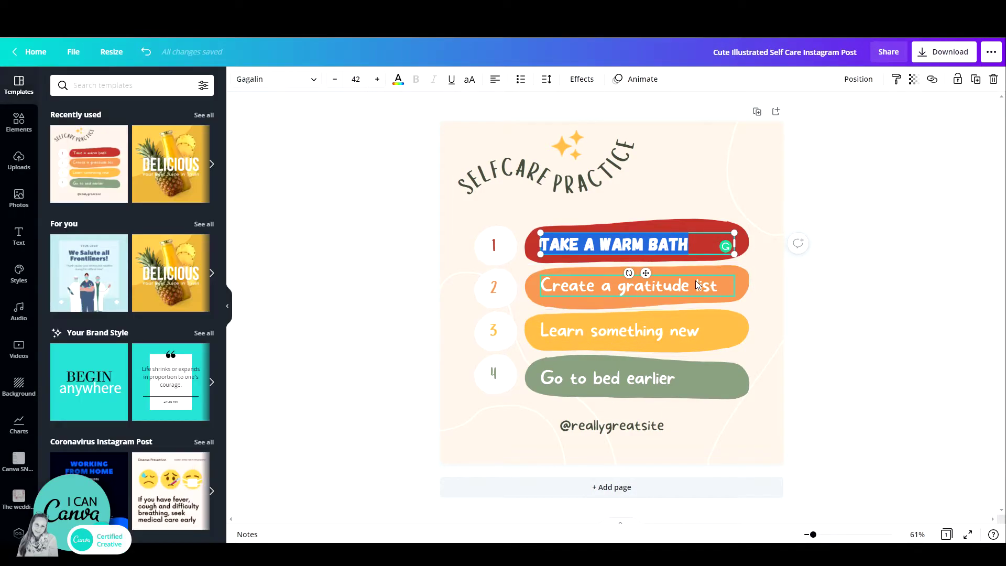
Reselect the TAKE A WARM BATH item and copy its text style.
click(688, 281)
click(670, 338)
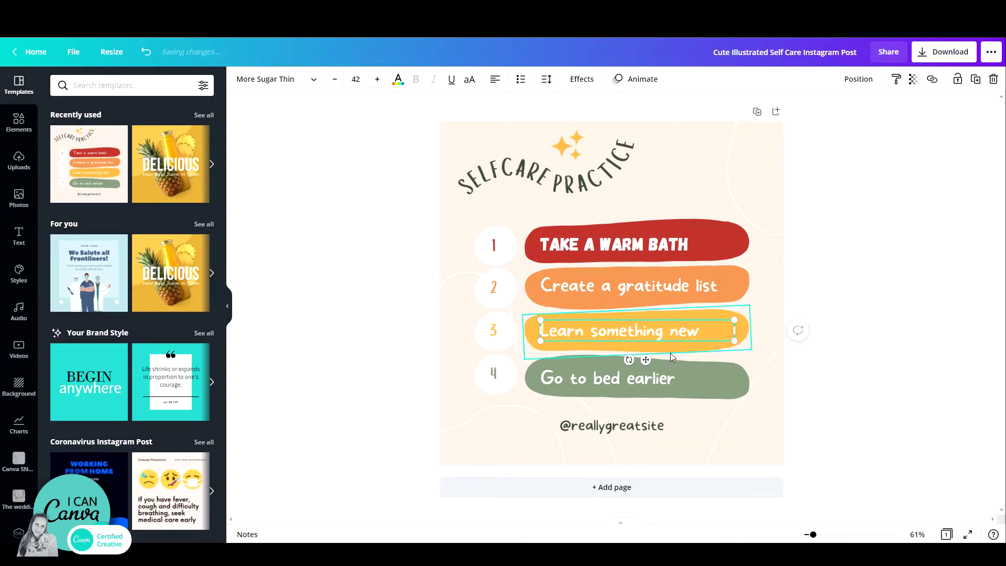
click(623, 250)
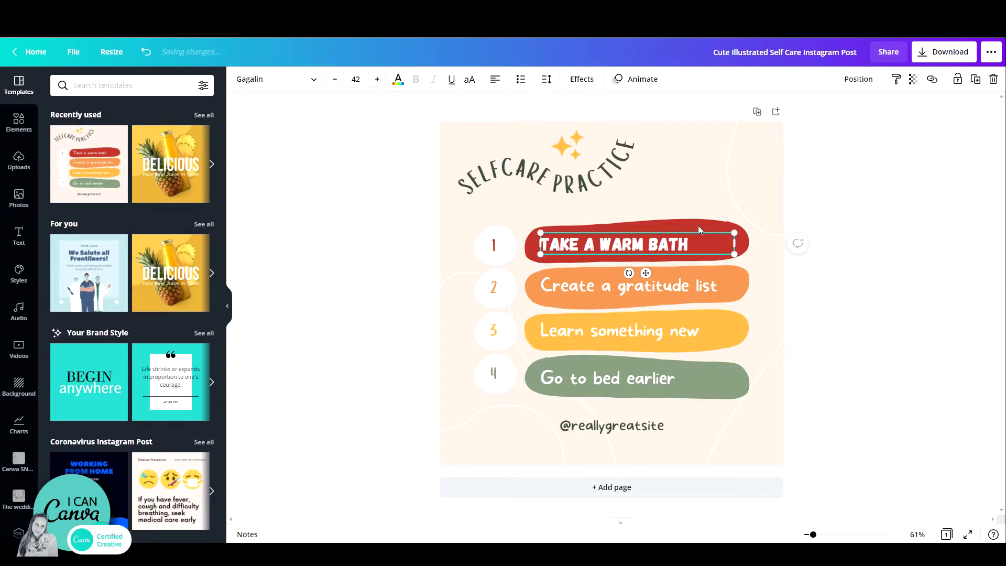
click(896, 80)
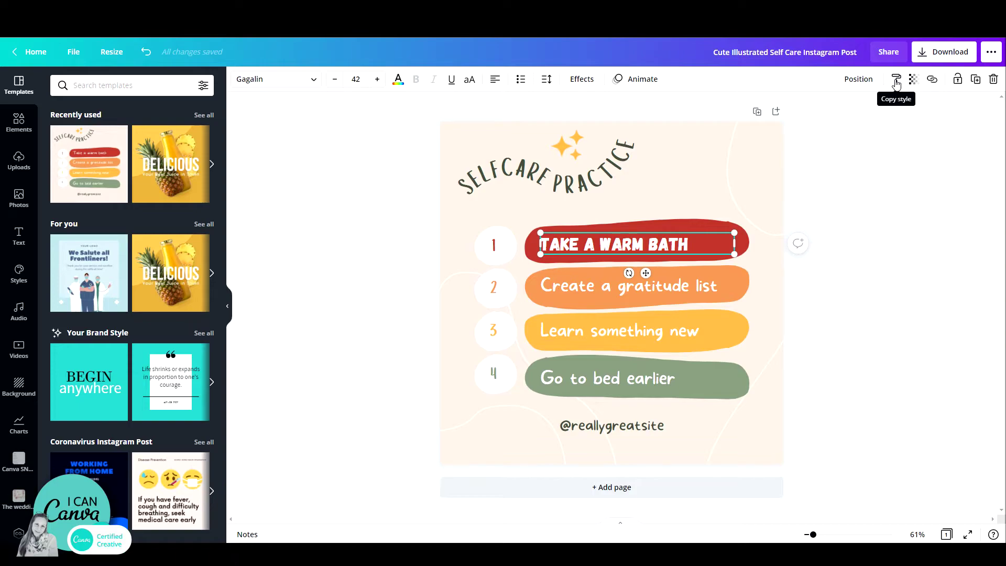
click(896, 79)
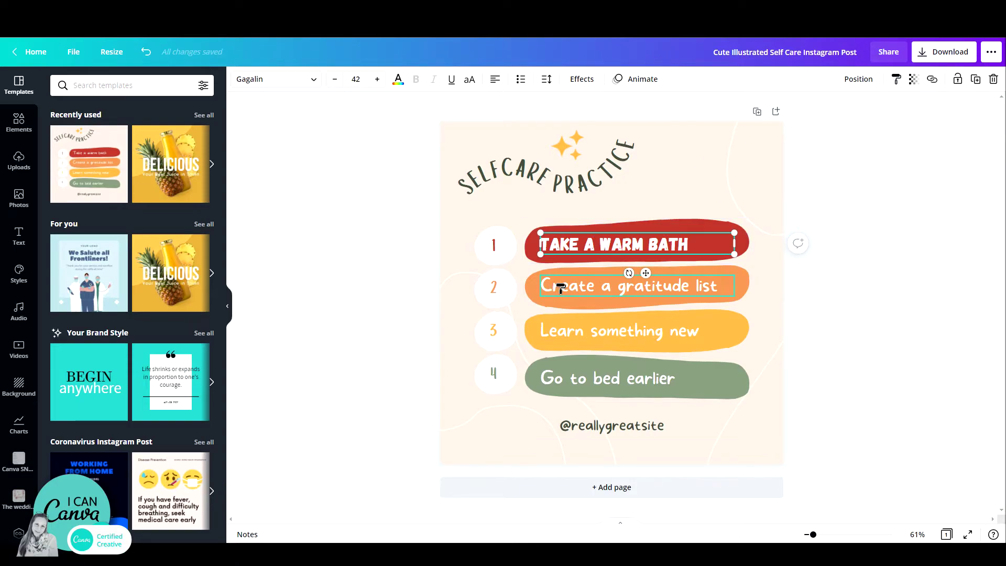
Style 'Create a gratitude list' black on one line, then paste that style onto 'Learn something new'.
click(560, 287)
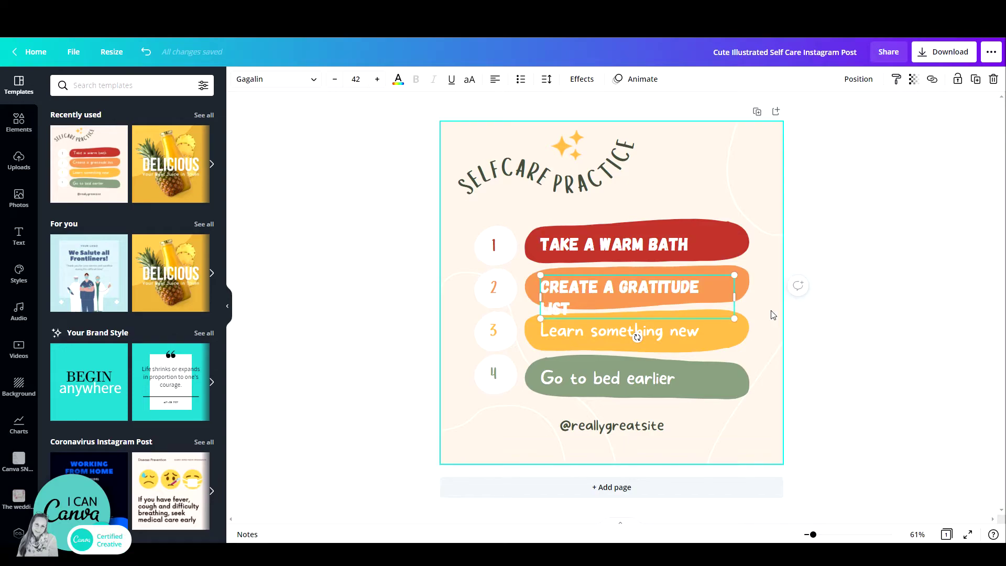
drag(744, 296, 743, 296)
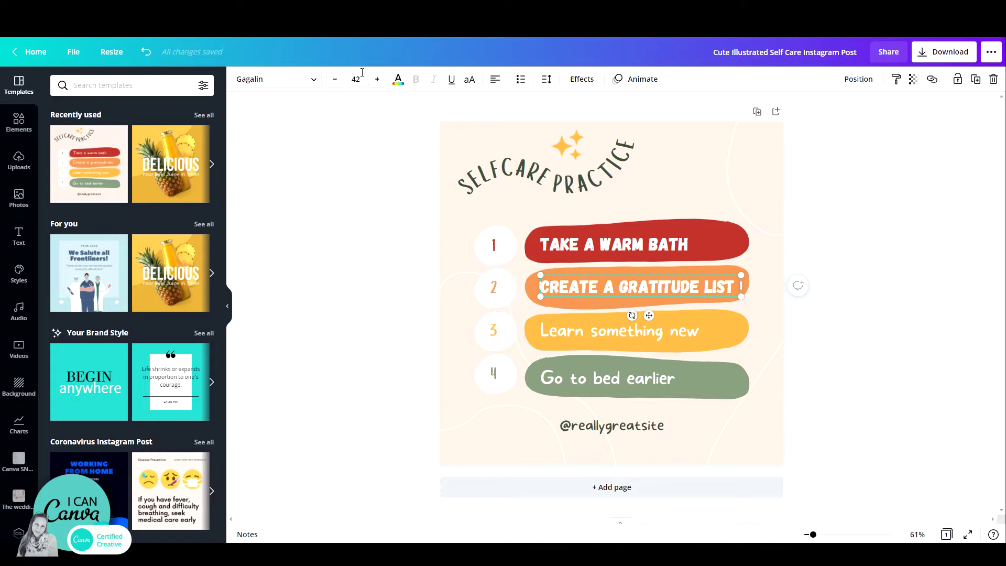
click(397, 79)
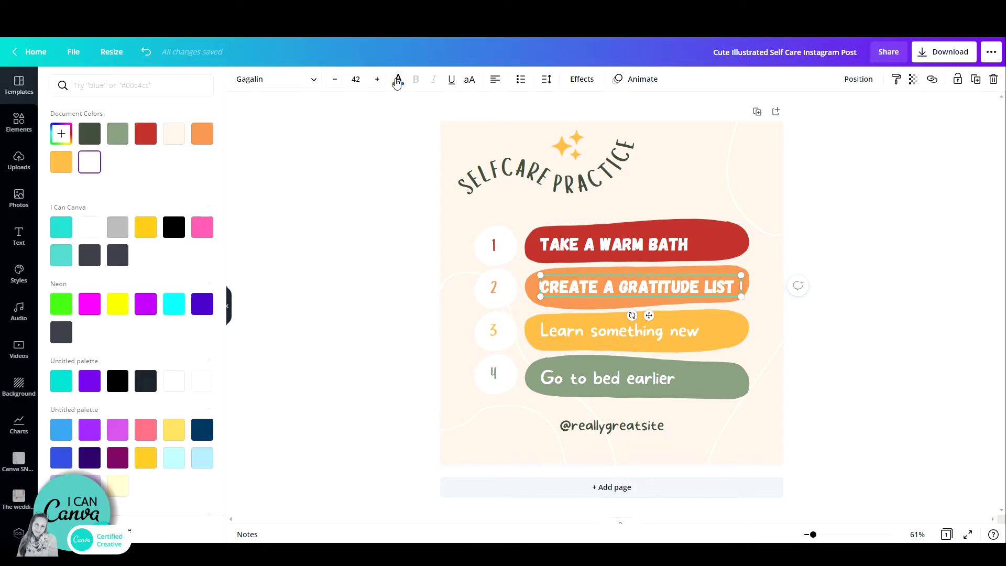
click(174, 228)
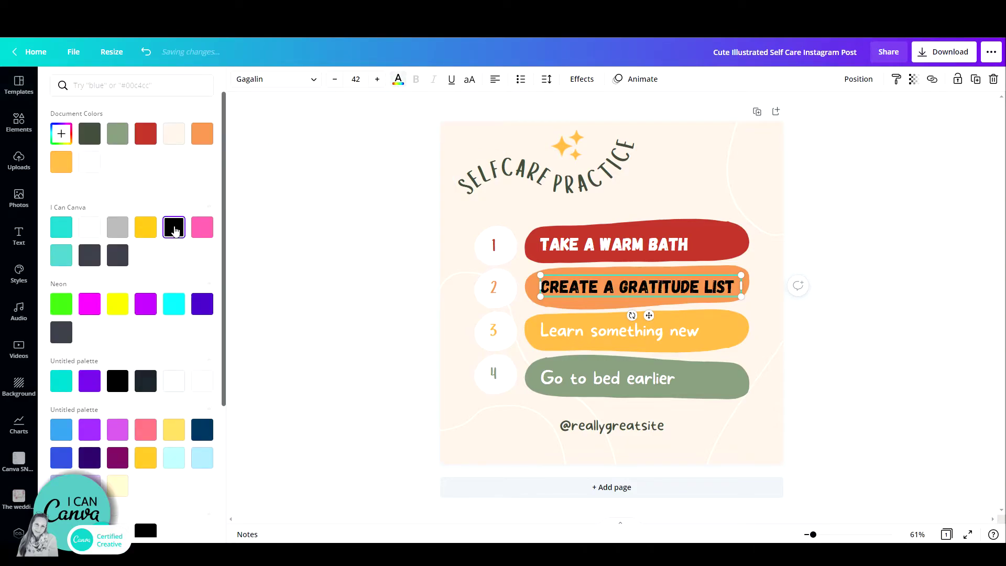
click(896, 79)
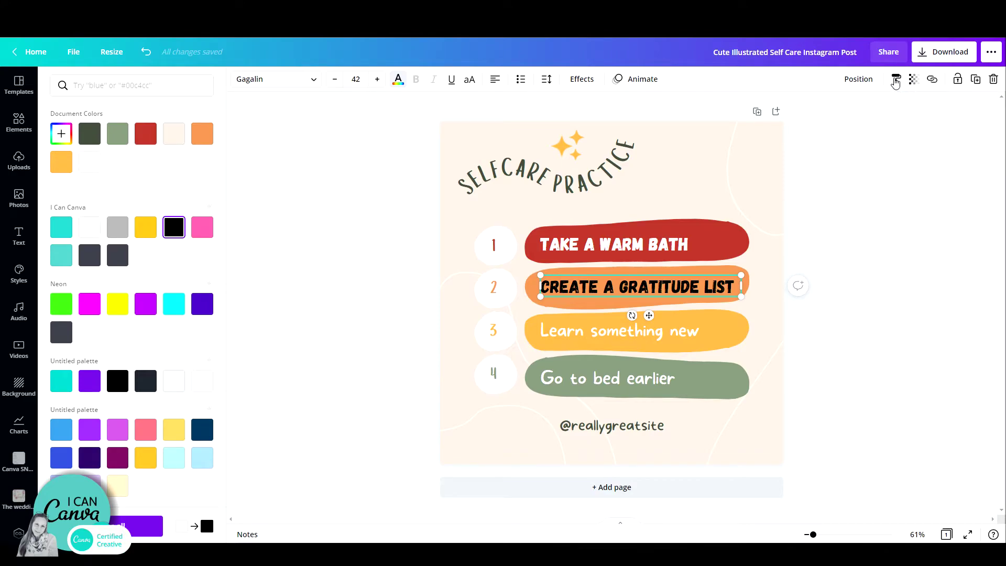
click(681, 331)
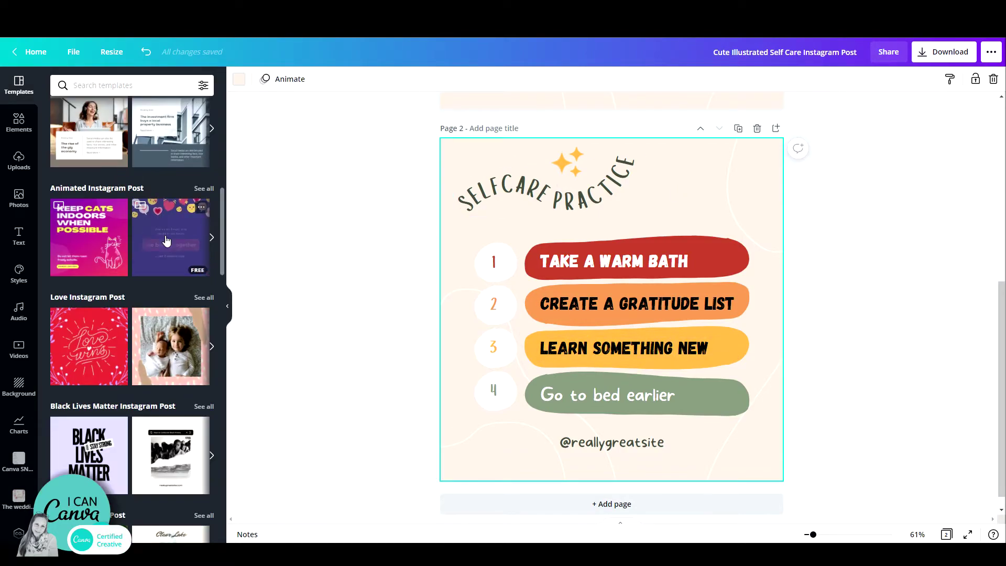
Add the animated hearts page, make page 1 cream, and copy its style onto page 2.
click(165, 240)
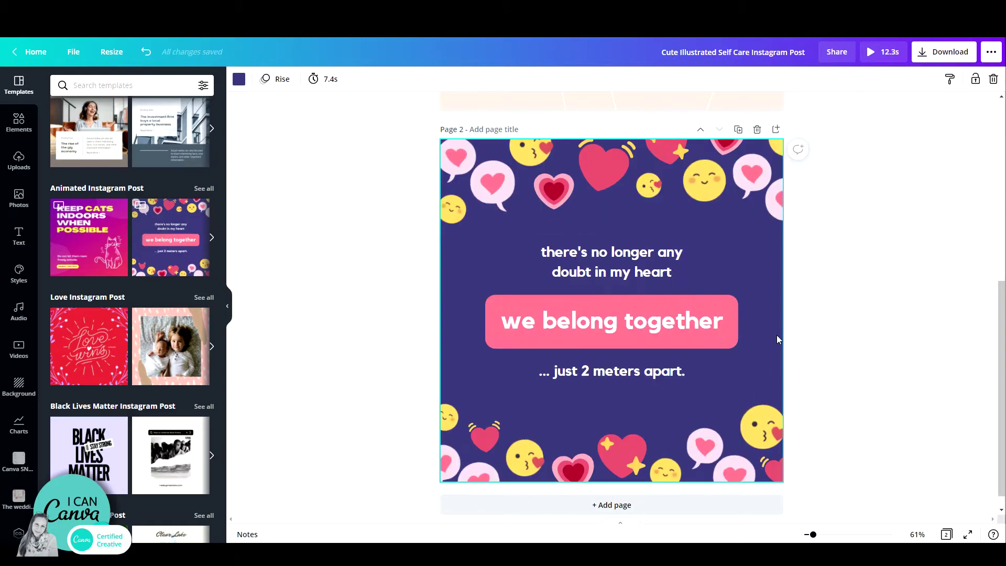
scroll(776, 339, up, 5)
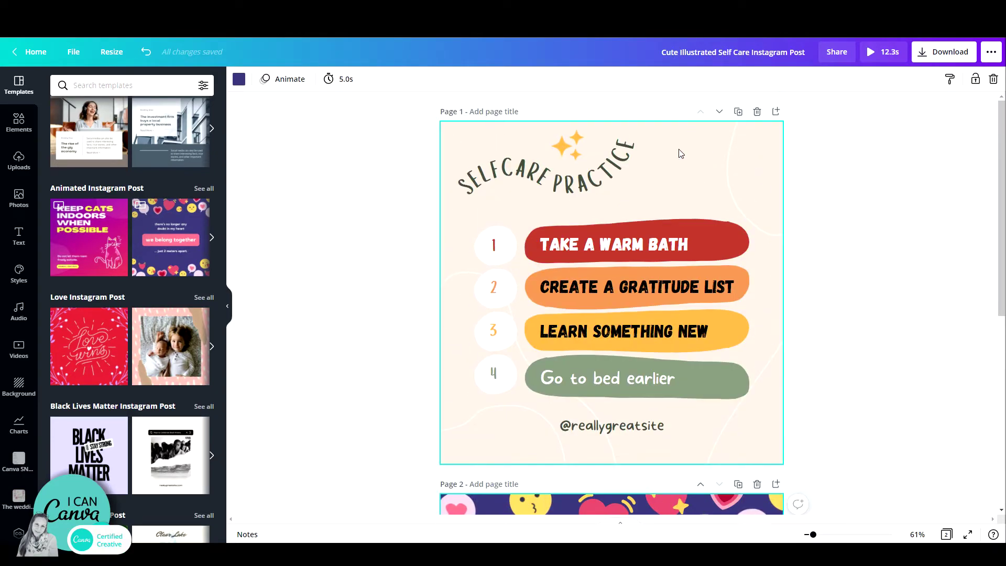
scroll(667, 314, down, 2)
scroll(645, 430, down, 2)
scroll(786, 385, down, 2)
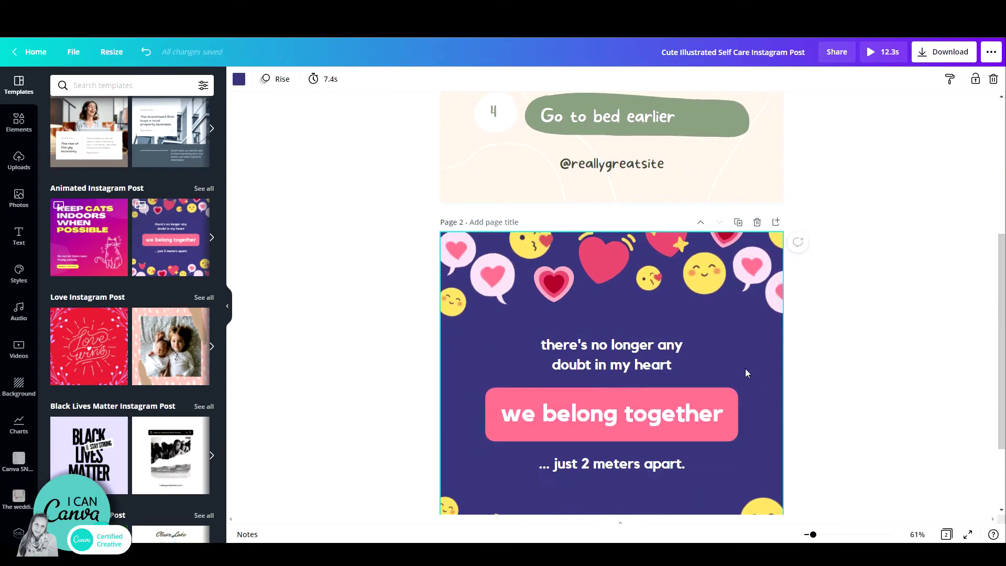
scroll(681, 238, up, 3)
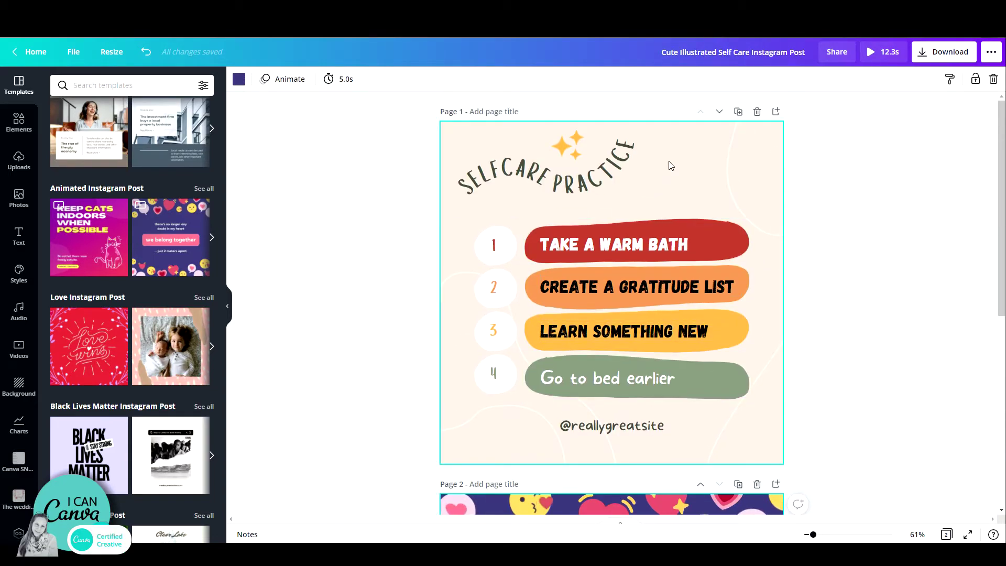
click(238, 83)
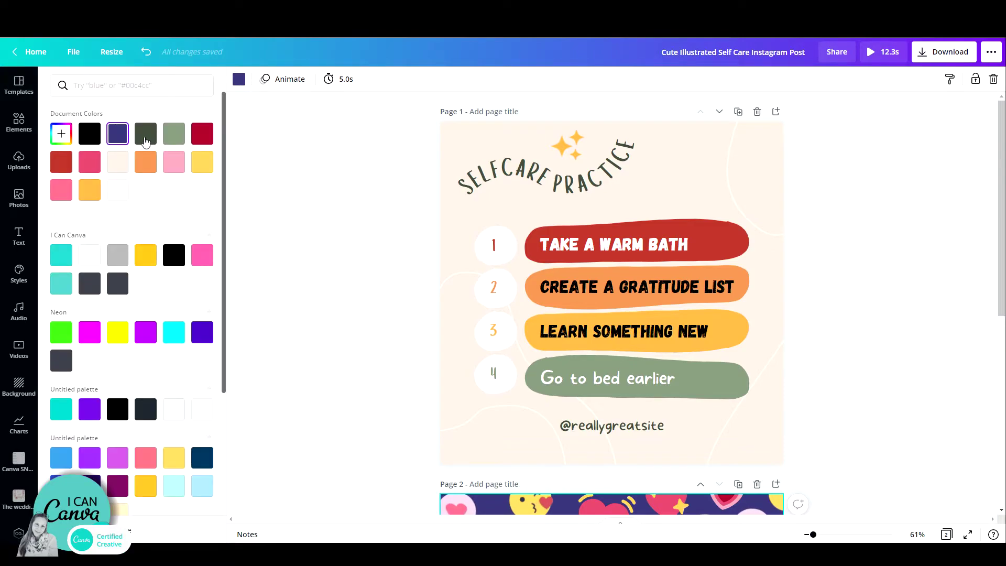
click(113, 171)
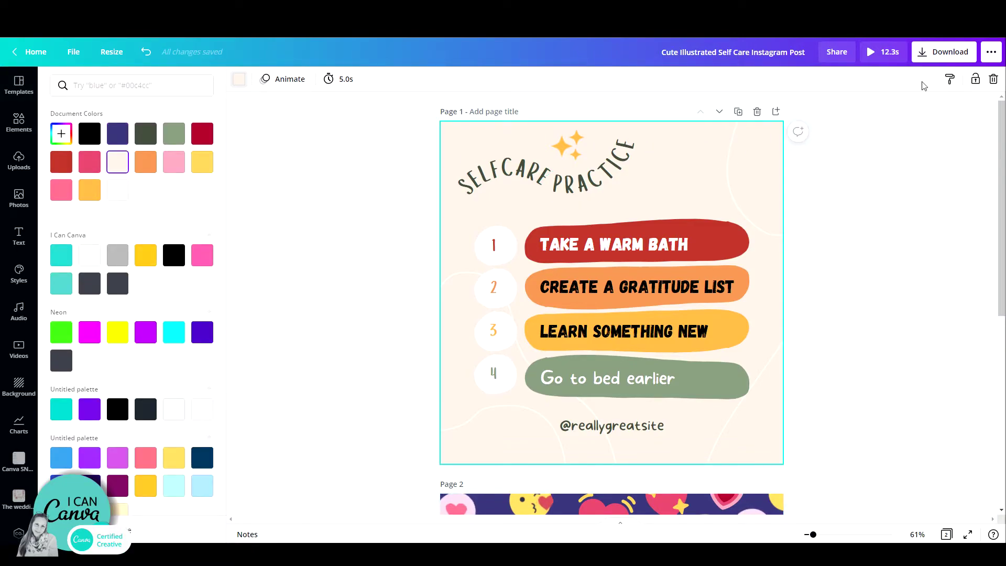
click(950, 80)
scroll(652, 377, down, 3)
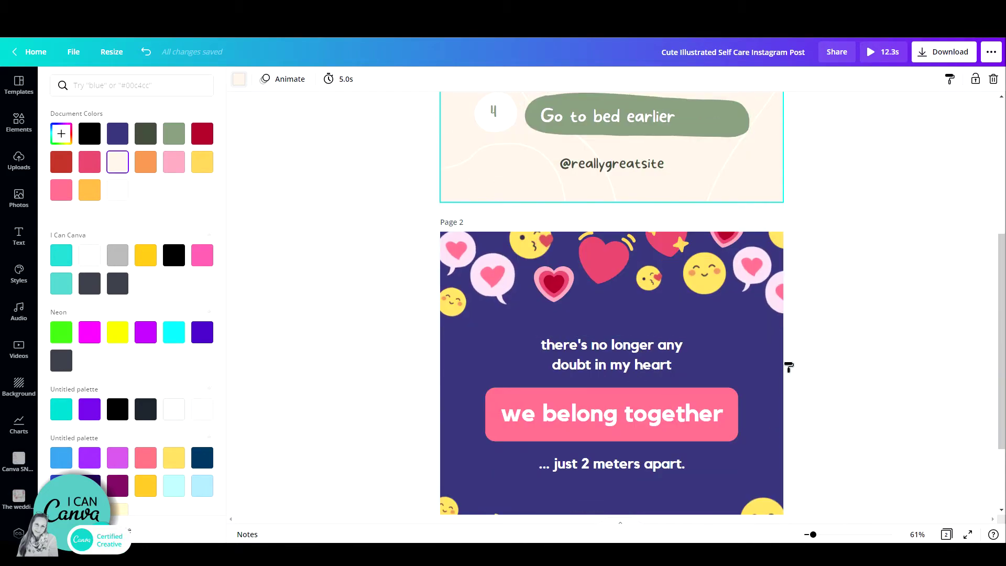
click(753, 349)
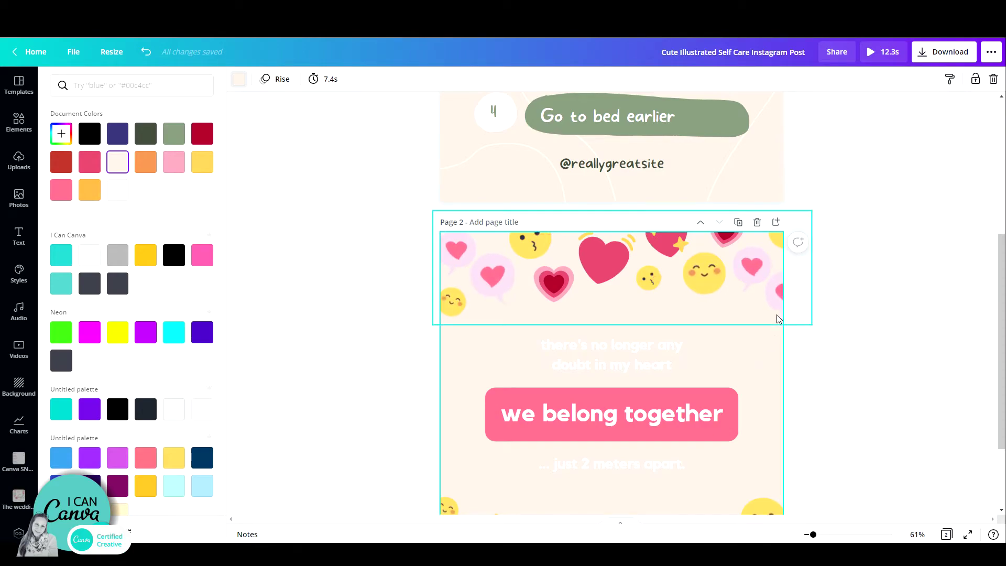
Add a page with the lemon Fresh and Organic template and apply the Epic filter to its photo.
click(775, 222)
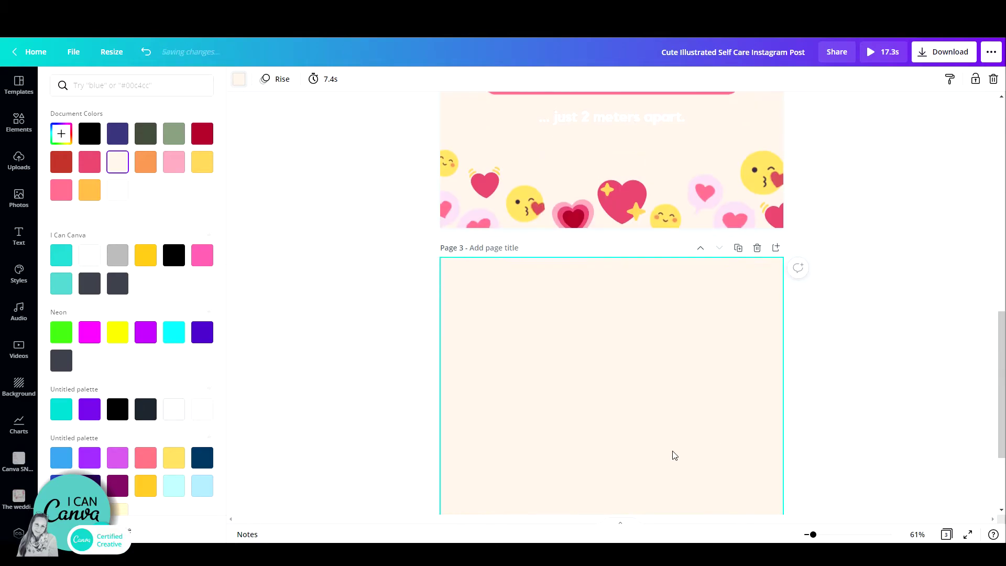
click(10, 89)
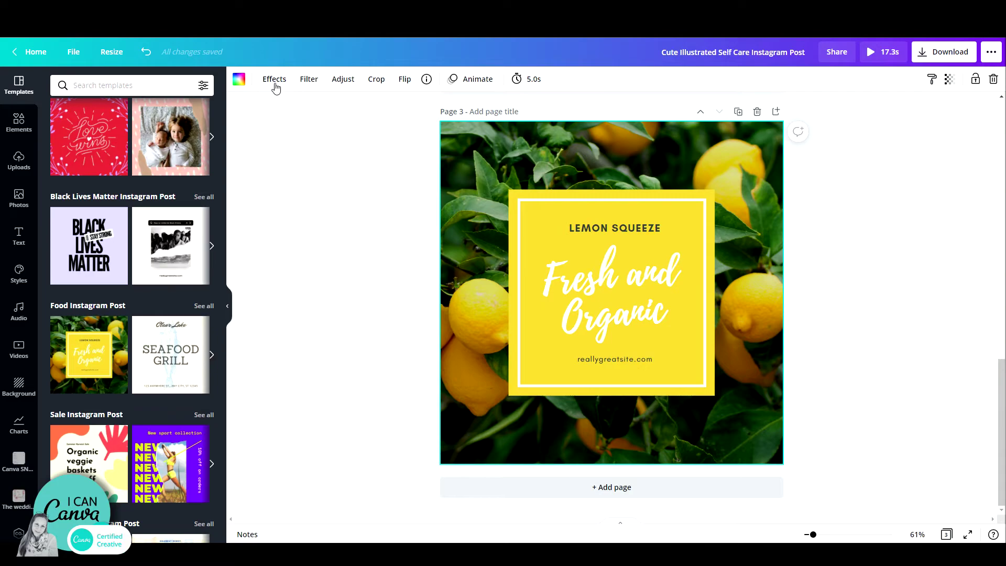
click(275, 85)
click(314, 91)
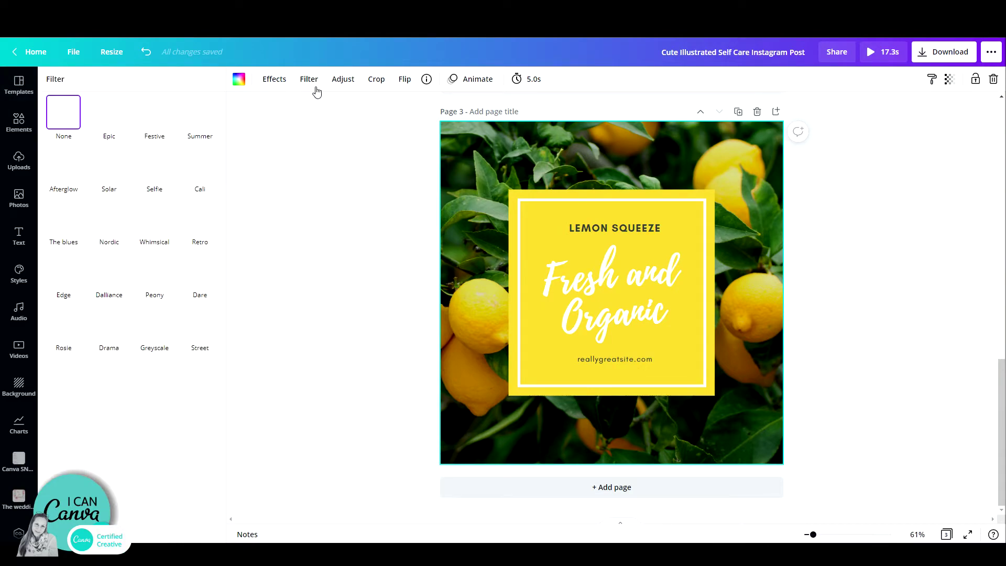
click(108, 112)
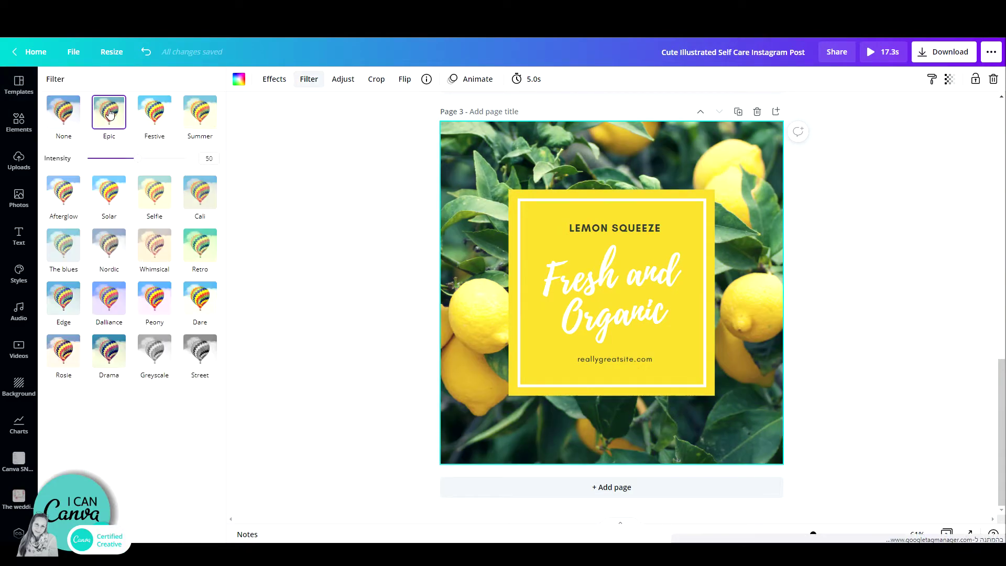
Raise the blur on the lemon photo.
click(342, 80)
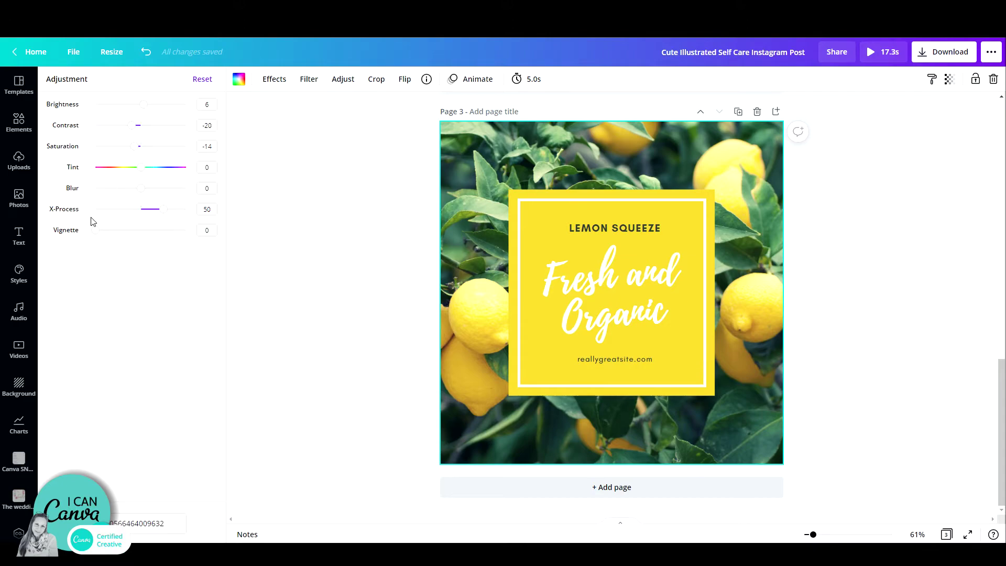
drag(142, 189, 147, 190)
click(500, 141)
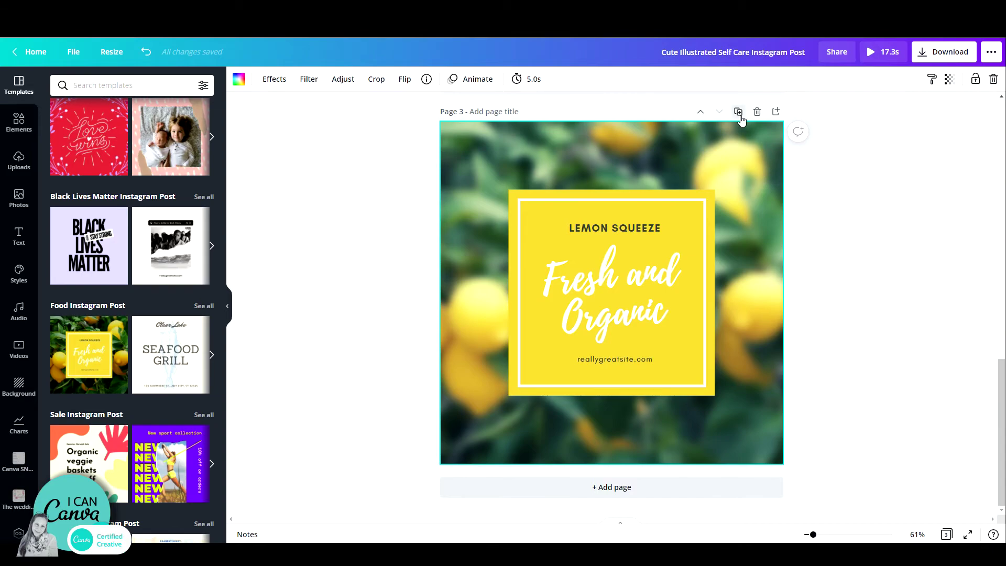
Add an It's Spring! page and paste the lemon photo's blur onto its portrait photo.
click(775, 111)
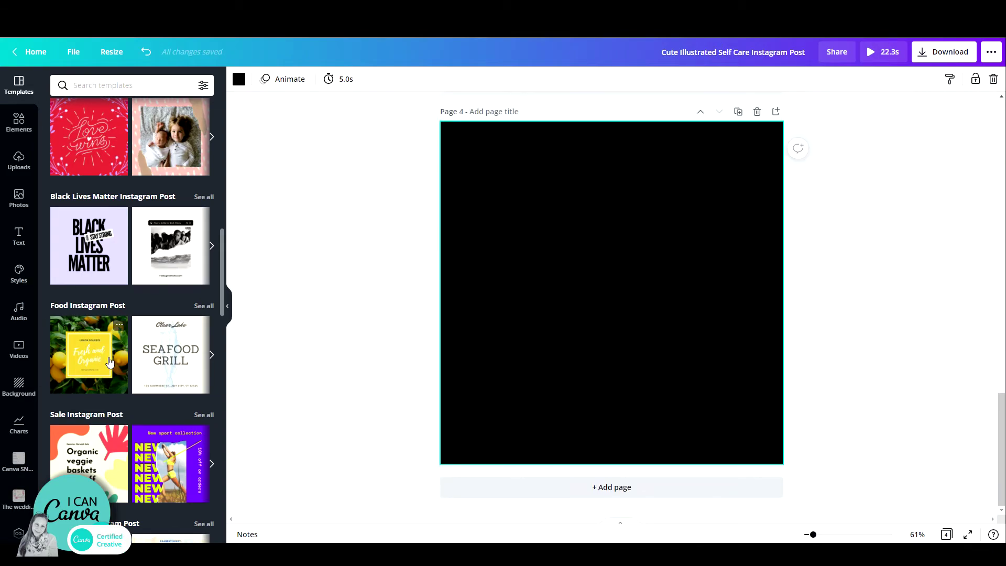
scroll(109, 360, down, 3)
scroll(109, 360, down, 3)
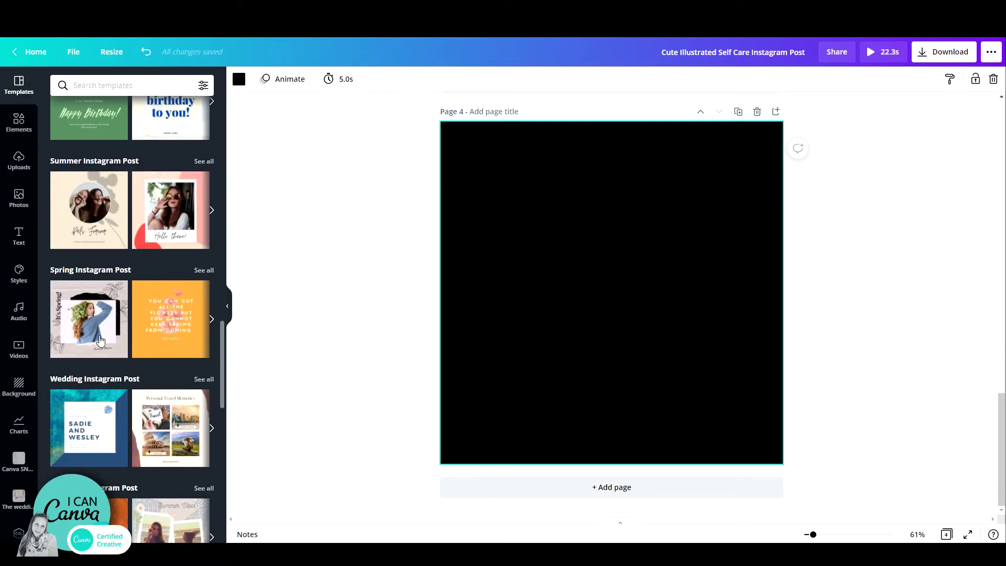
click(89, 314)
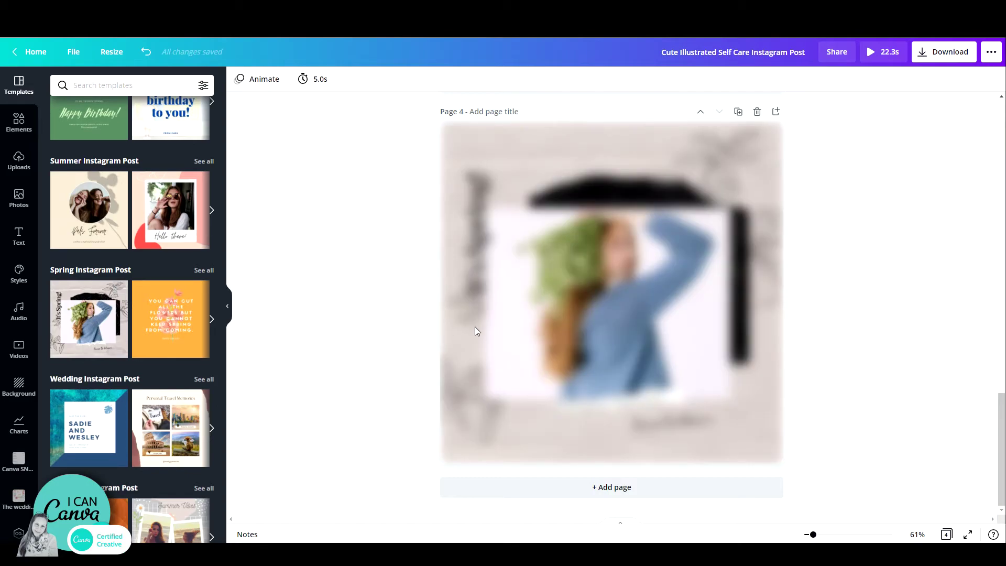
scroll(653, 305, up, 2)
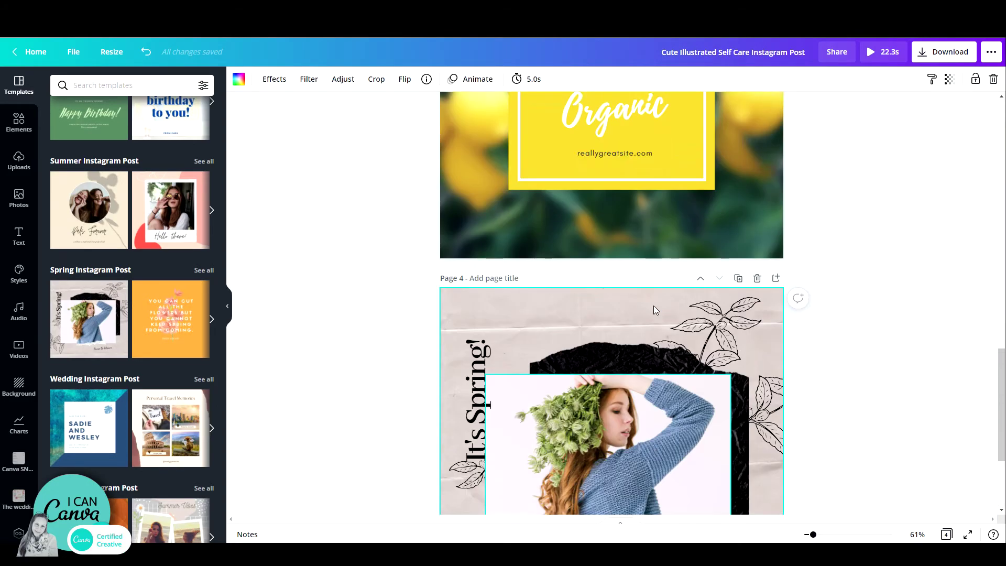
scroll(710, 263, up, 2)
click(746, 164)
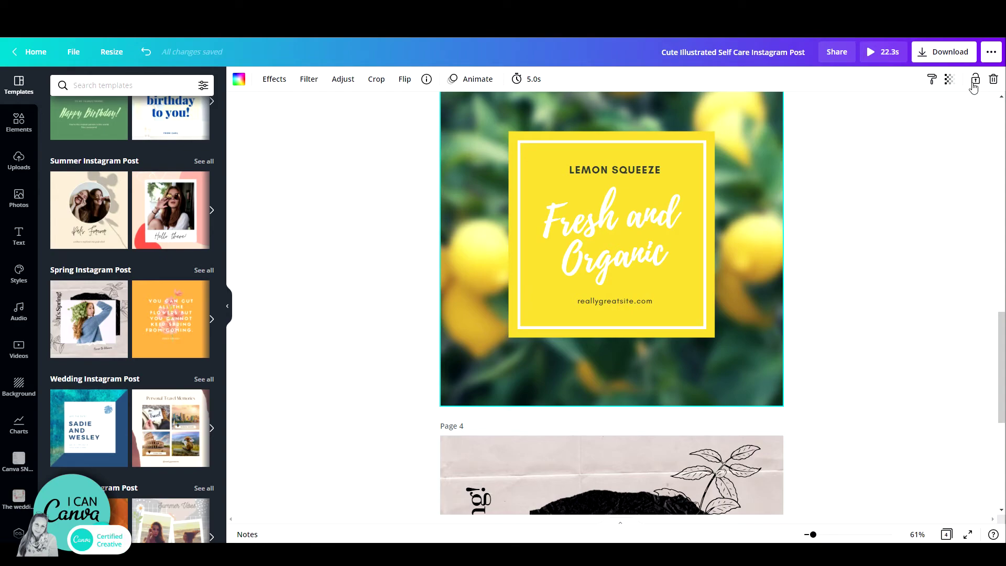
click(932, 86)
scroll(660, 431, down, 3)
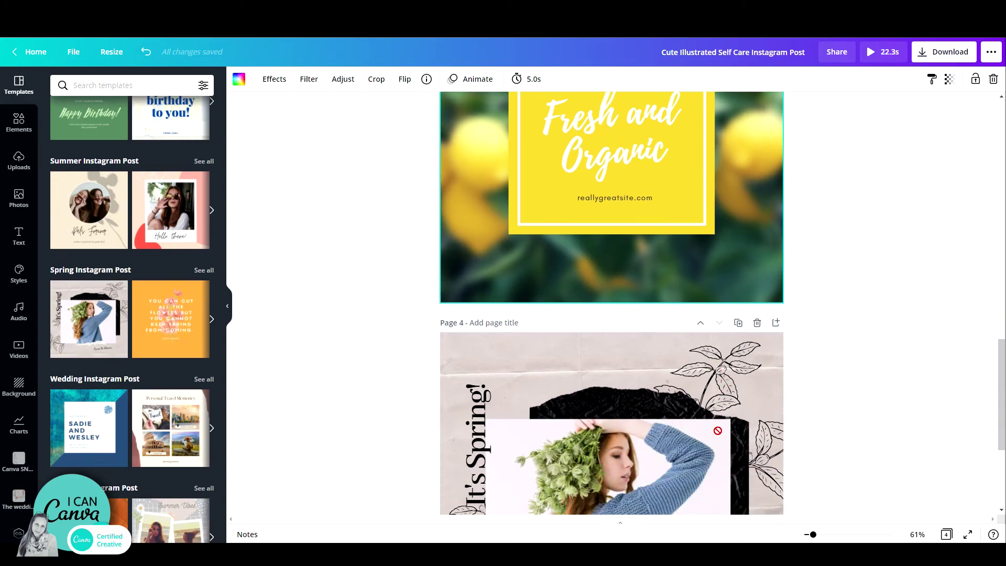
scroll(621, 468, down, 2)
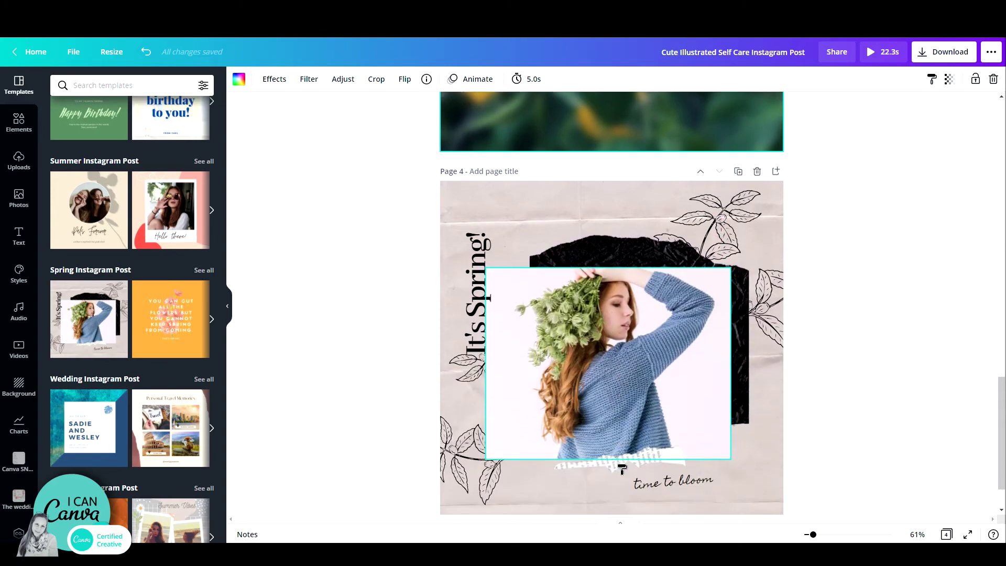
click(621, 367)
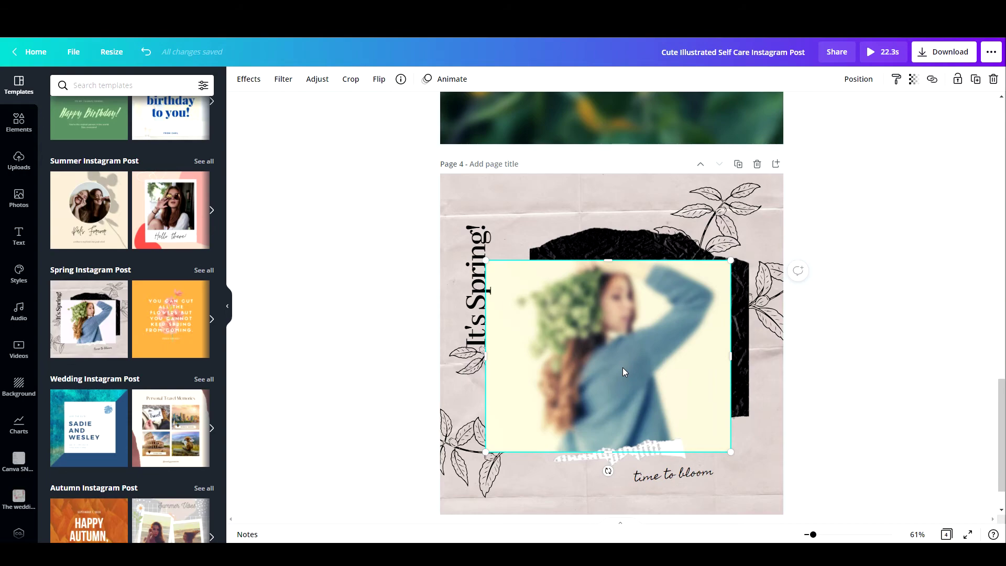